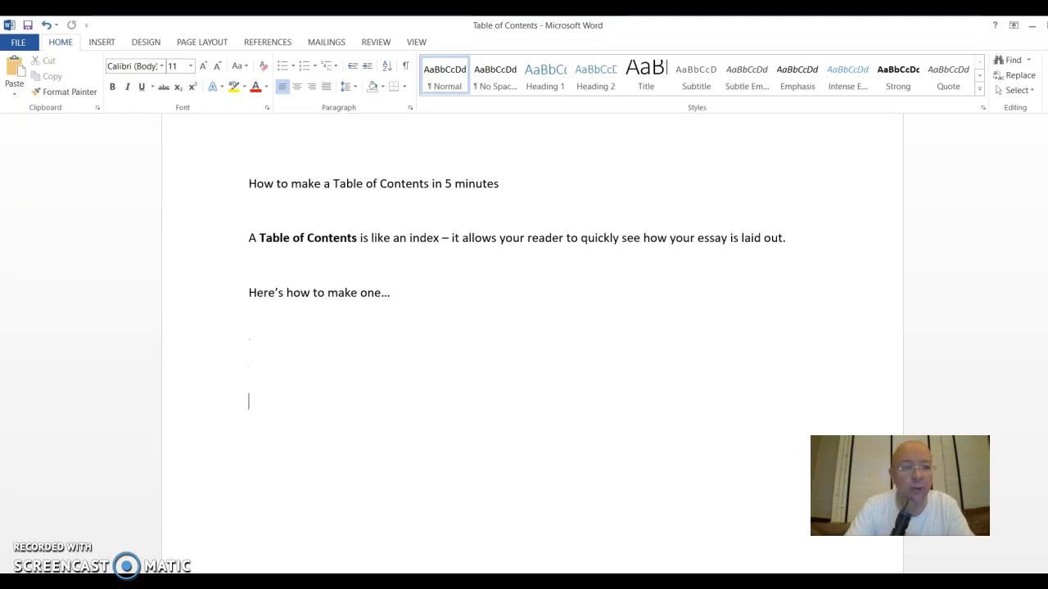
# Go to the end of the section outline and add an empty line below Appendices.
pyautogui.press('Down')
pyautogui.press('Down')
pyautogui.press('Down')
pyautogui.press('Down')
pyautogui.press('Down')
pyautogui.press('Down')
pyautogui.press('Down')
pyautogui.press('Down')
pyautogui.press('Down')
pyautogui.press('Down')
pyautogui.press('Down')
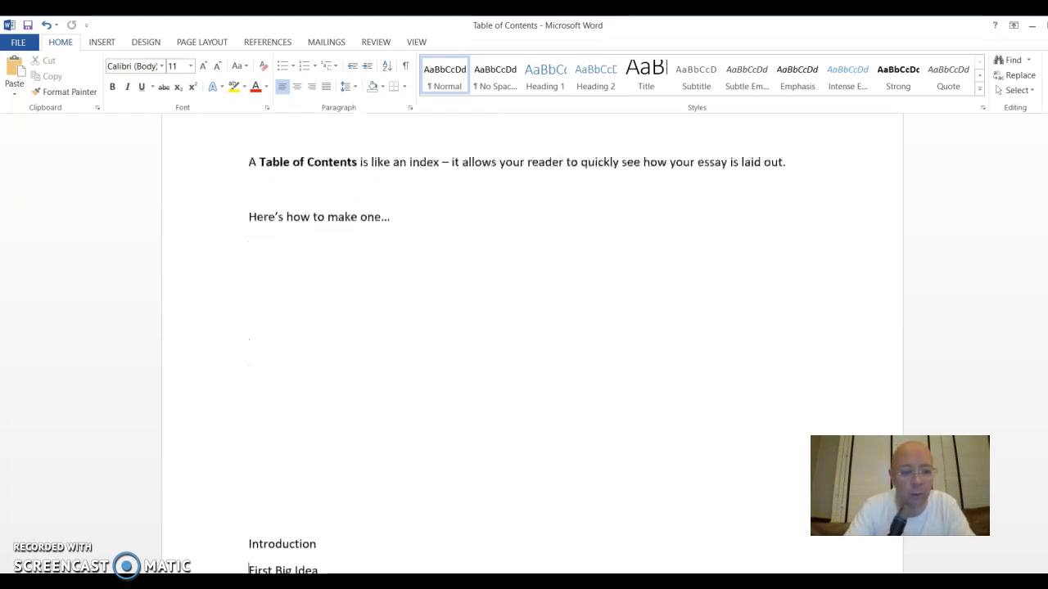
pyautogui.press('Down')
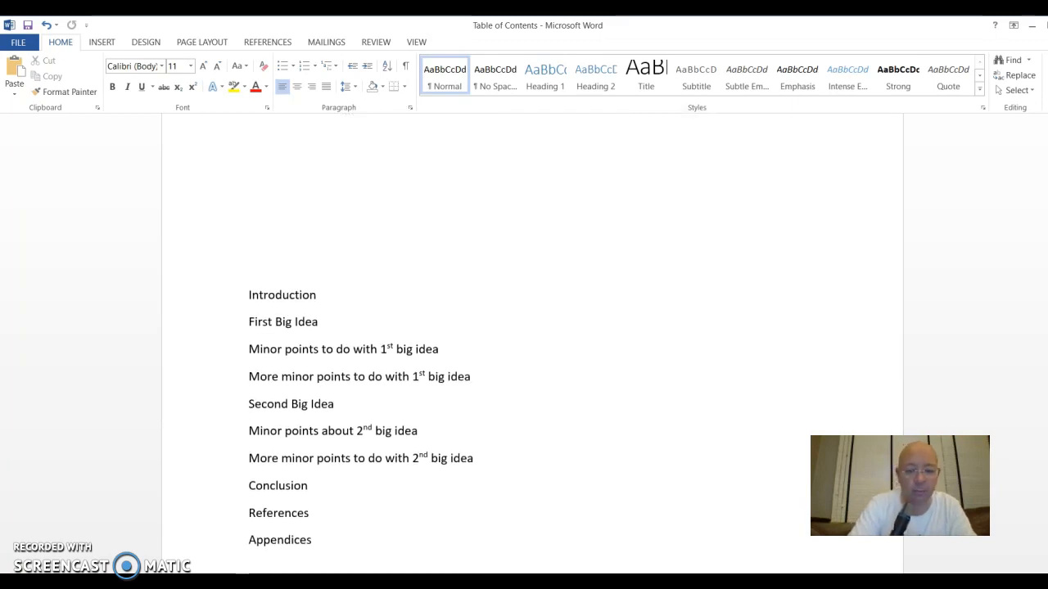
pyautogui.press('Return')
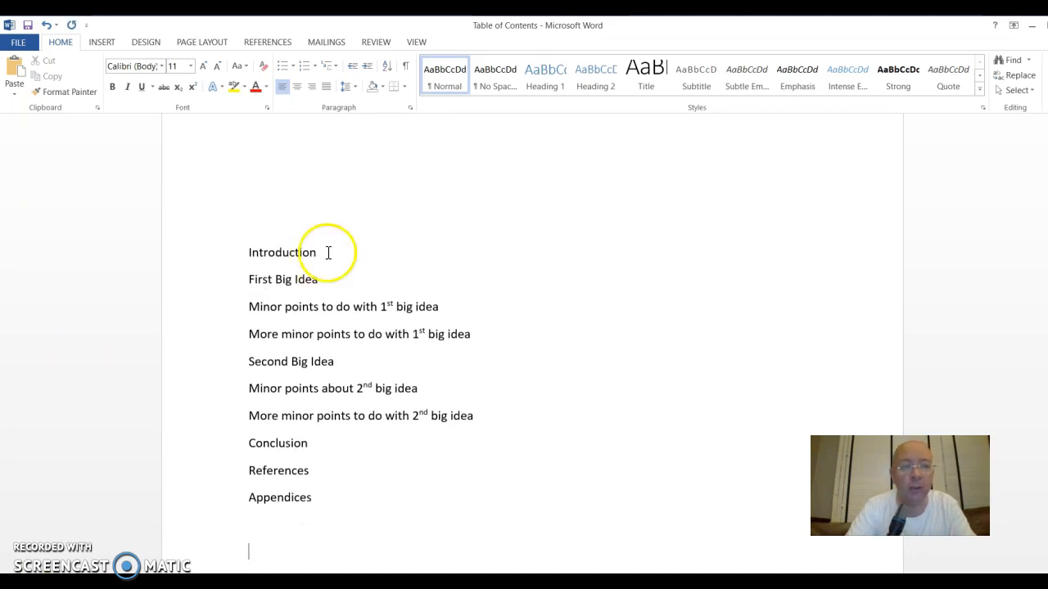
# Delete two empty lines above the Introduction line.
pyautogui.click(326, 227)
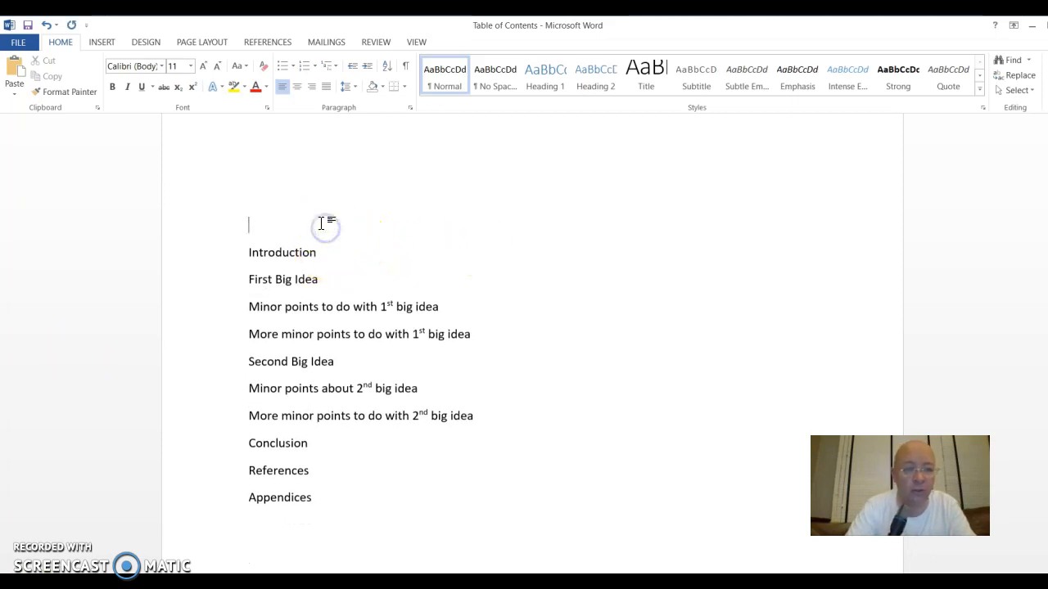
pyautogui.click(313, 203)
pyautogui.press('Delete')
pyautogui.press('Delete')
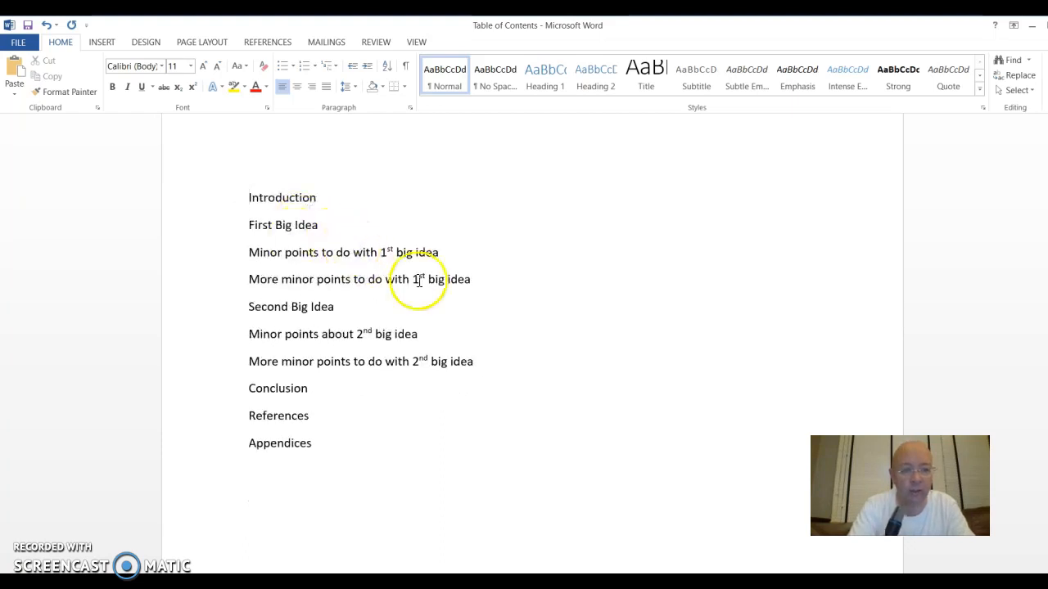
pyautogui.moveTo(481, 278); pyautogui.dragTo(254, 248)
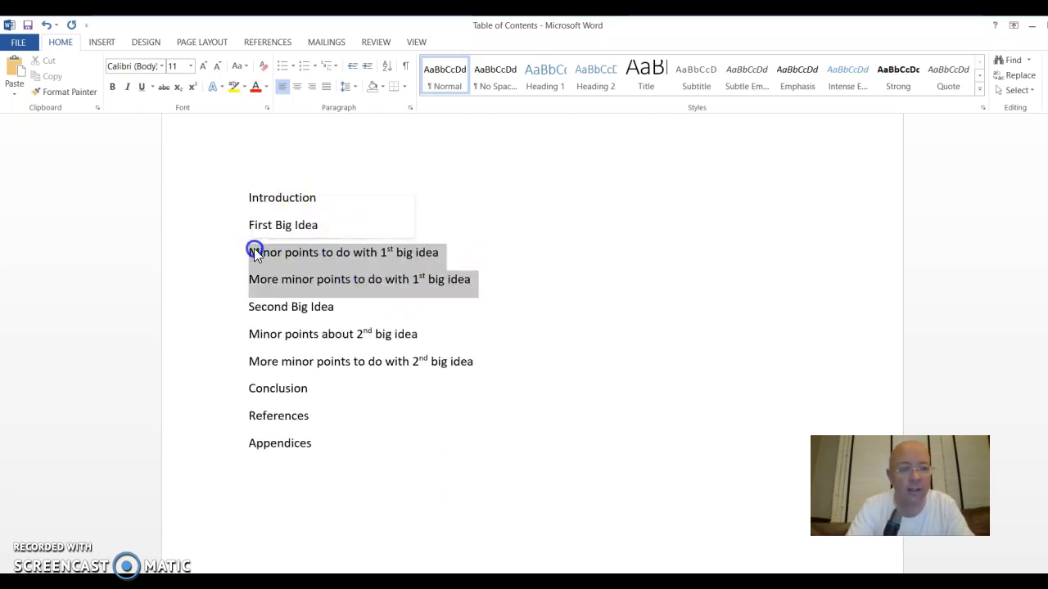
pyautogui.click(279, 388)
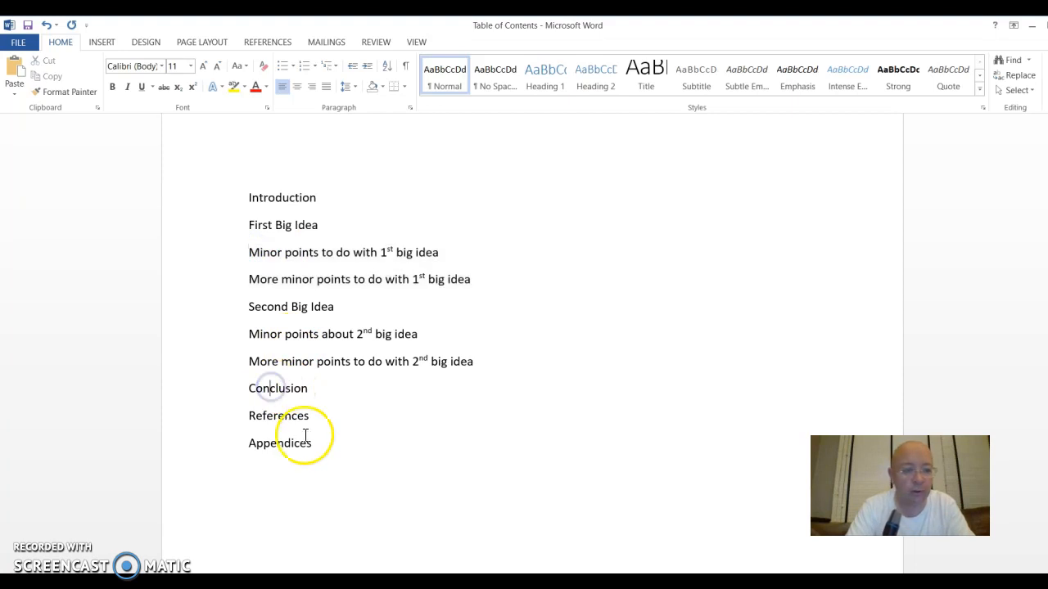
# Apply the Heading 1 style to the Introduction and First Big Idea lines.
pyautogui.tripleClick(276, 198)
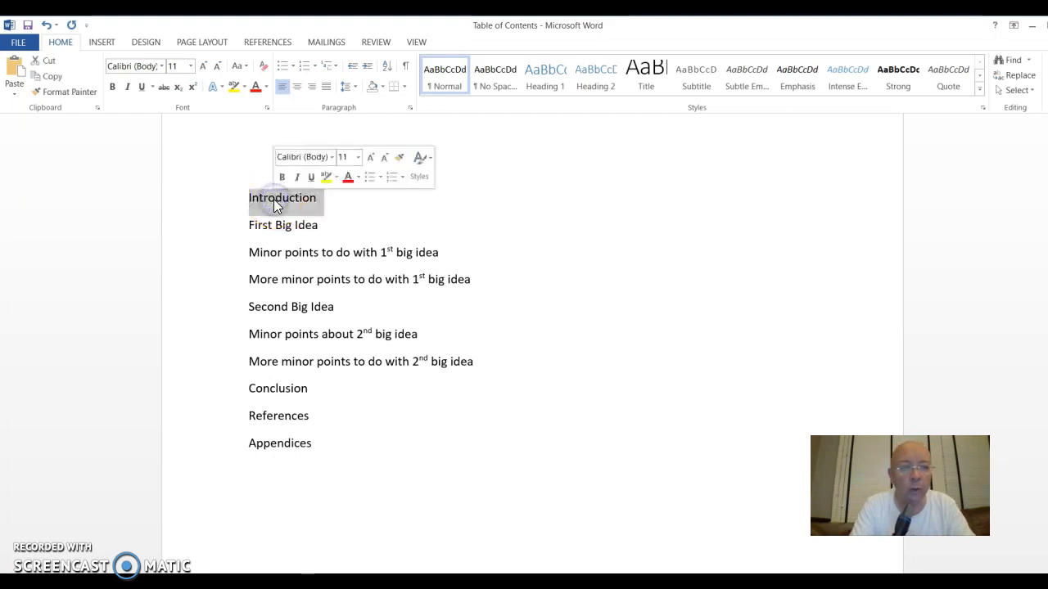
pyautogui.click(59, 42)
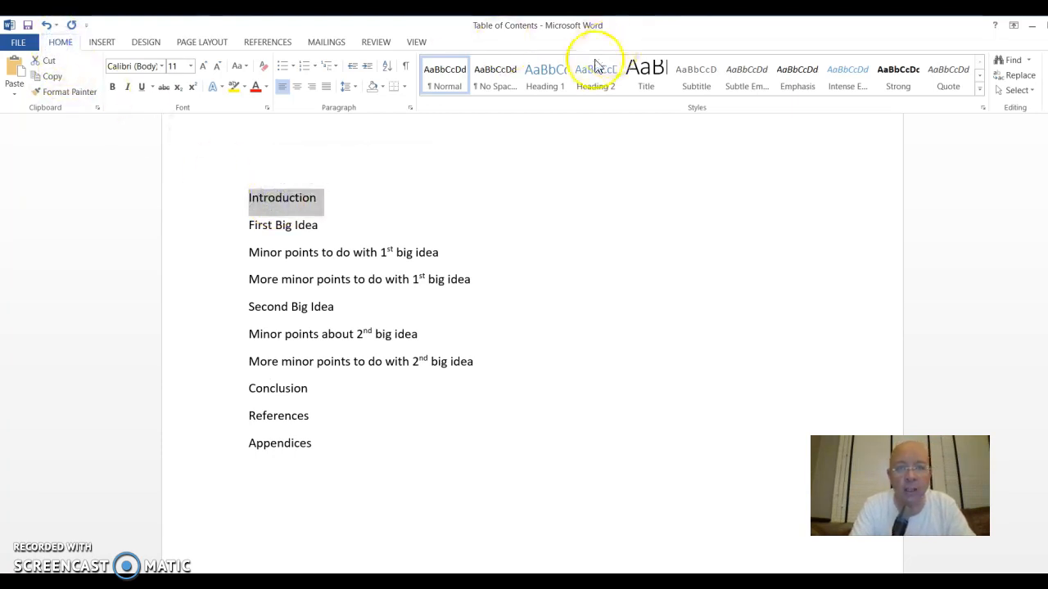
pyautogui.click(549, 80)
pyautogui.click(549, 79)
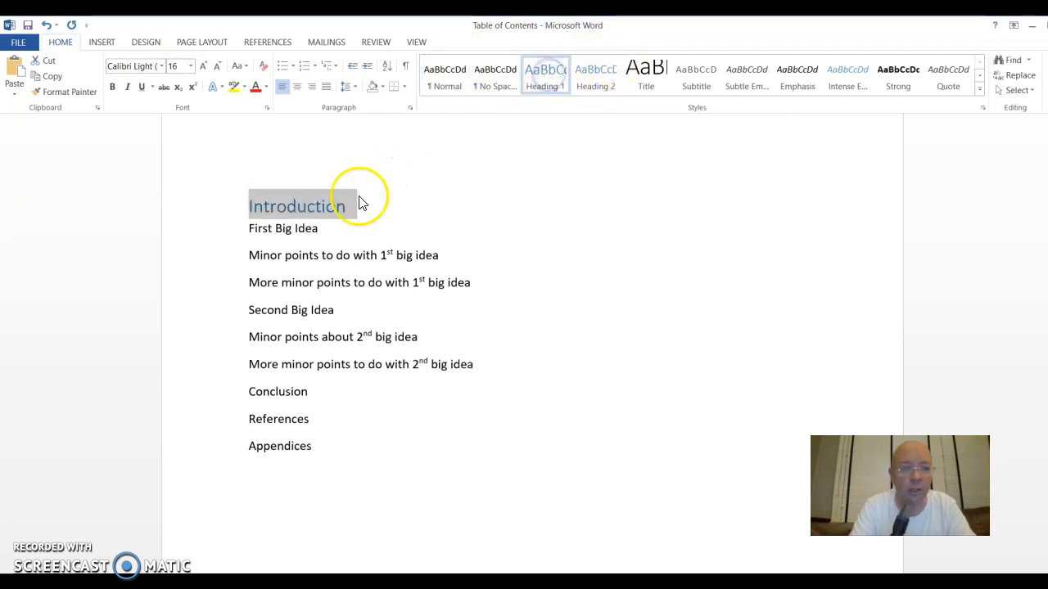
pyautogui.tripleClick(311, 230)
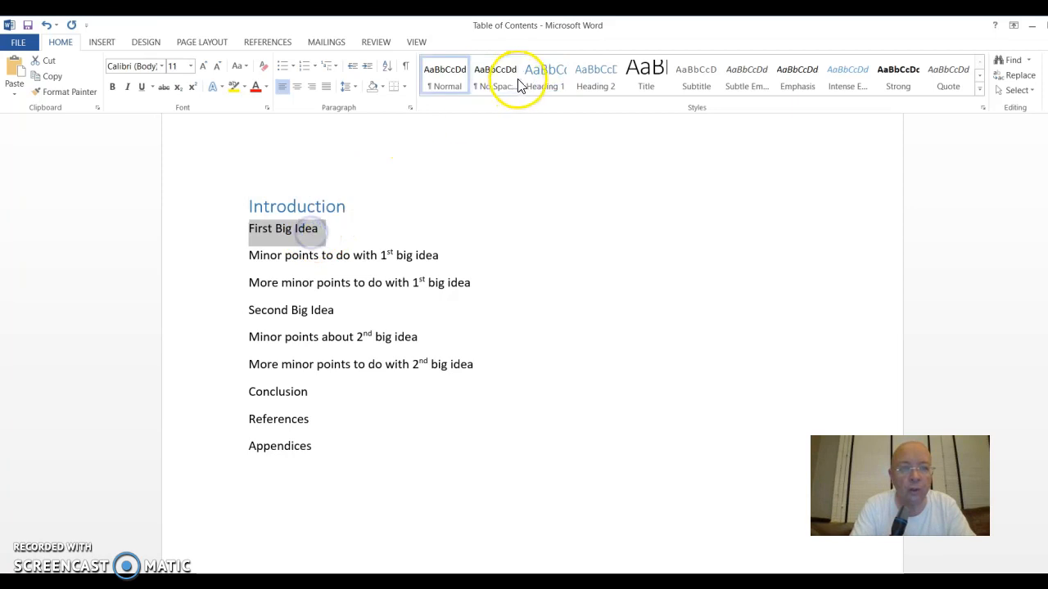
pyautogui.click(542, 86)
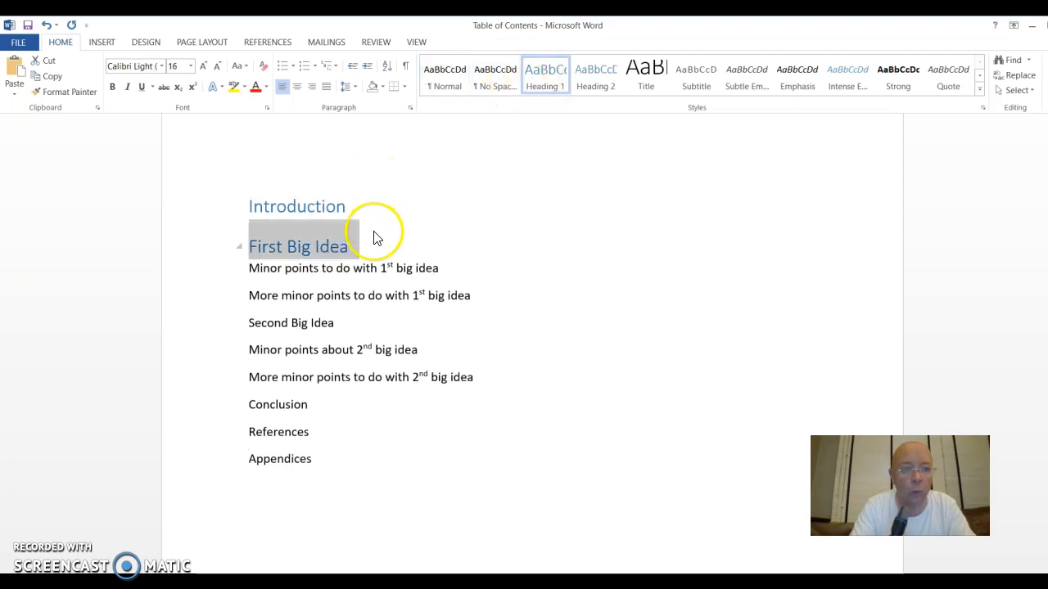
# Apply the Heading 1 style to the Second Big Idea and Conclusion lines.
pyautogui.click(281, 325)
pyautogui.tripleClick(280, 326)
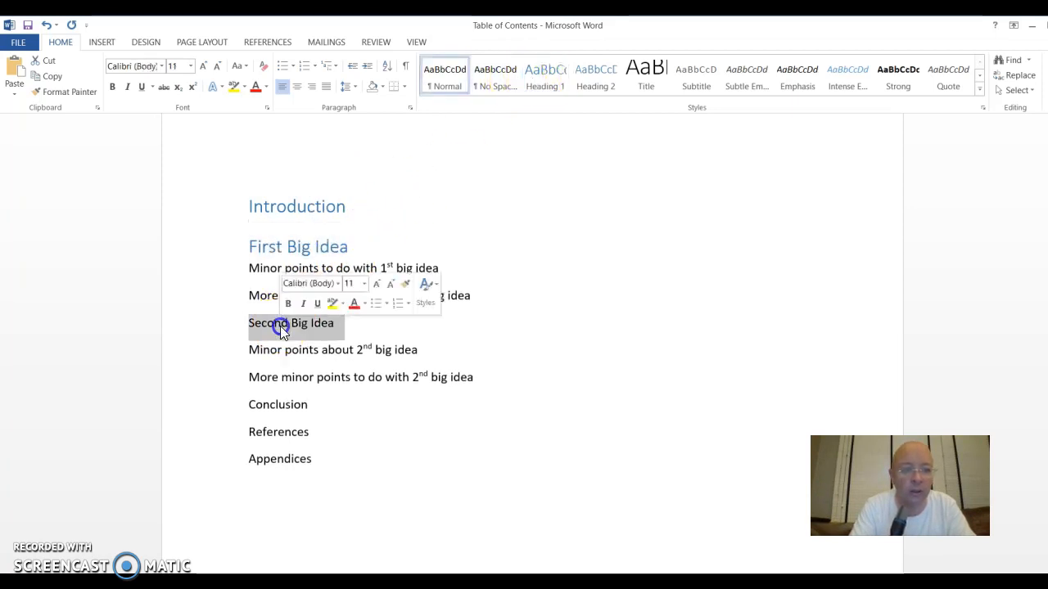
pyautogui.click(547, 82)
pyautogui.tripleClick(291, 409)
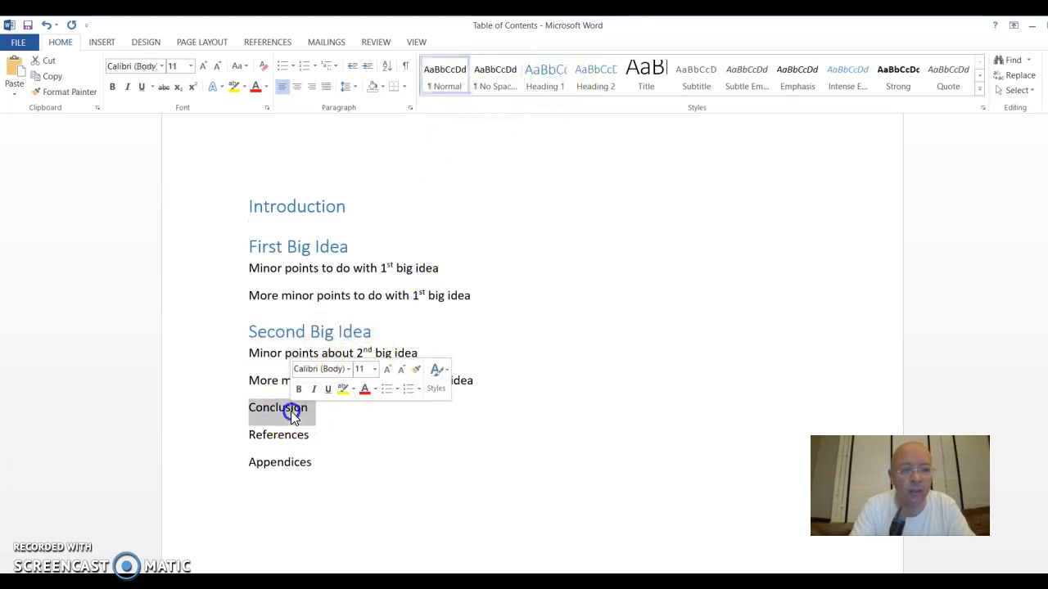
pyautogui.click(547, 83)
# Apply the Heading 1 style to the References and Appendices lines.
pyautogui.click(281, 443)
pyautogui.tripleClick(280, 443)
pyautogui.click(544, 82)
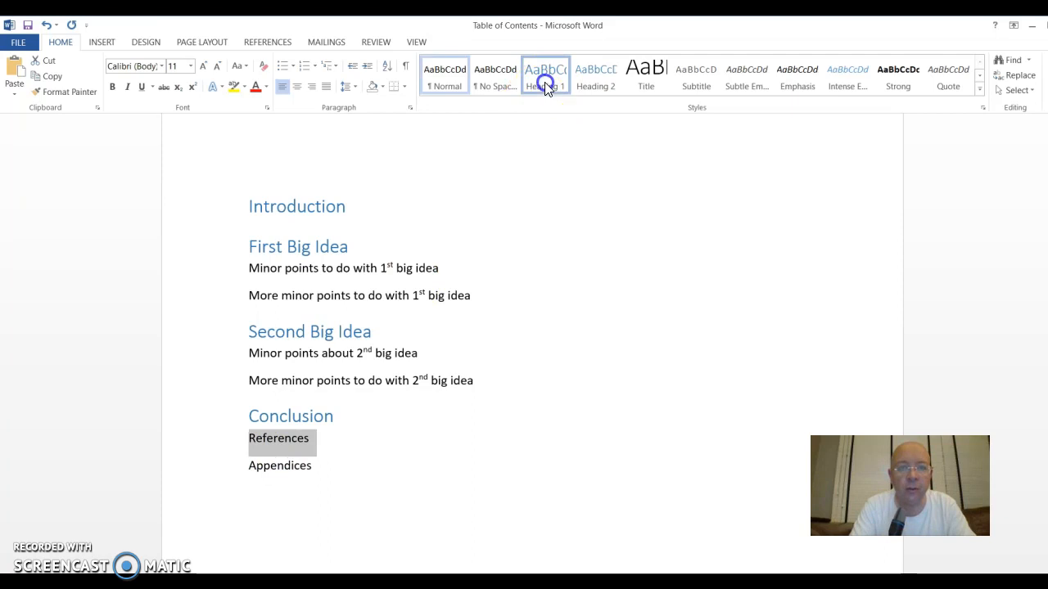
pyautogui.click(290, 481)
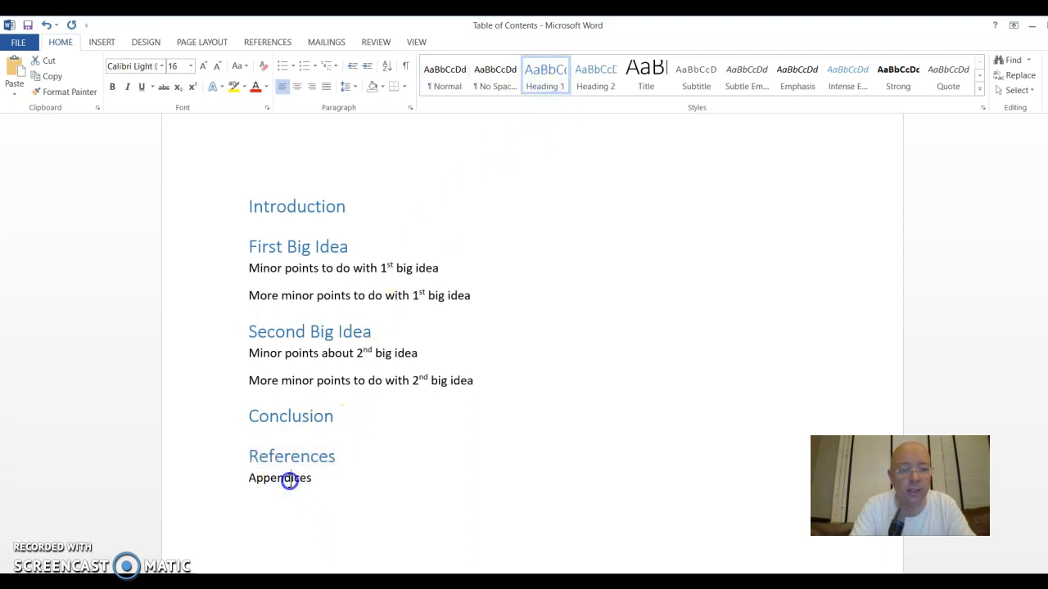
pyautogui.tripleClick(291, 483)
pyautogui.click(545, 82)
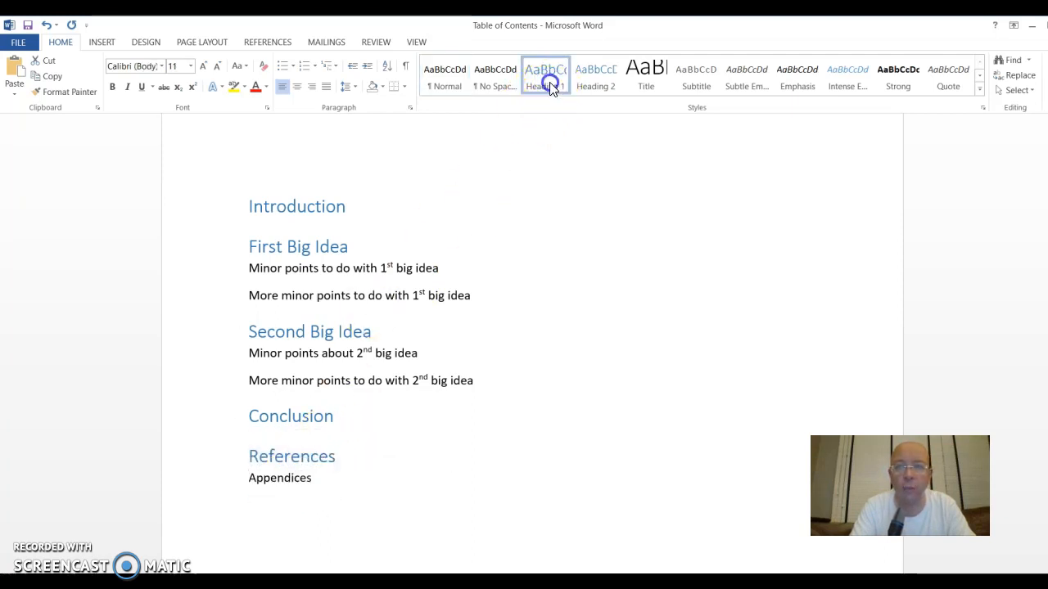
# Apply the Heading 2 style to the two minor-point lines under First Big Idea.
pyautogui.tripleClick(365, 272)
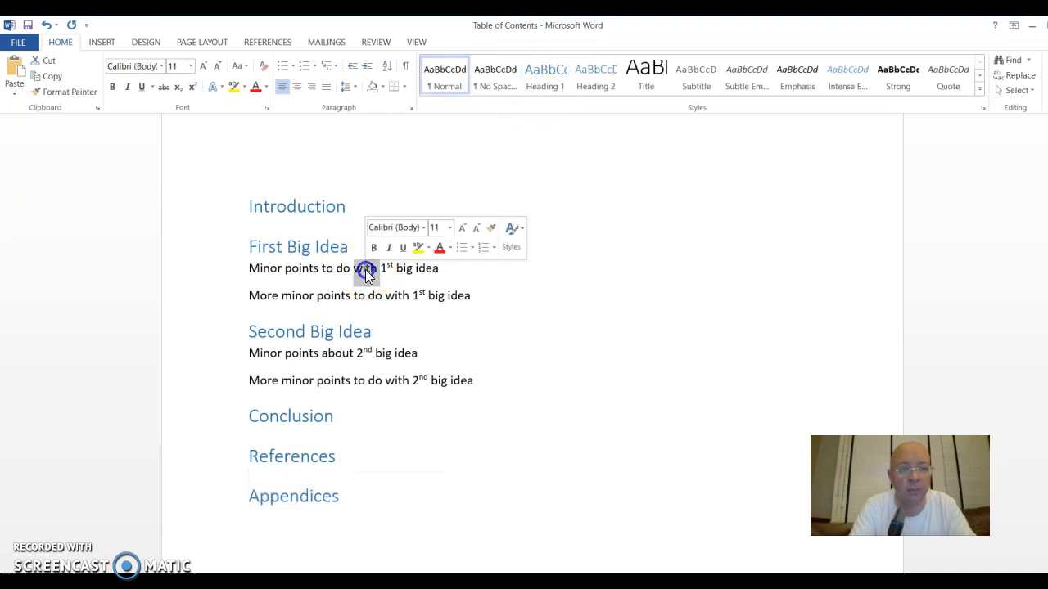
pyautogui.click(594, 78)
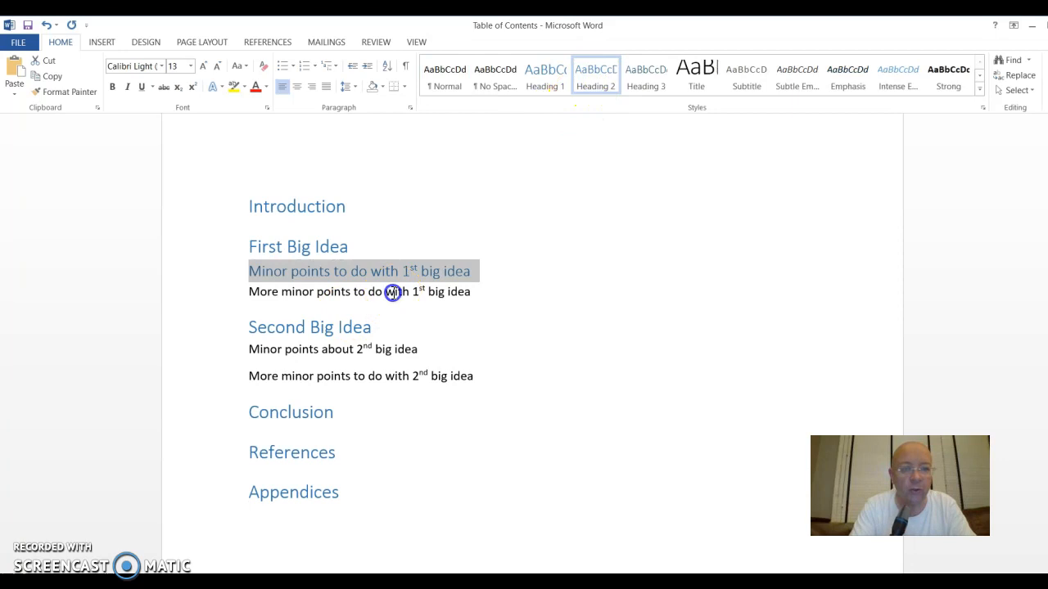
pyautogui.tripleClick(393, 292)
pyautogui.click(594, 79)
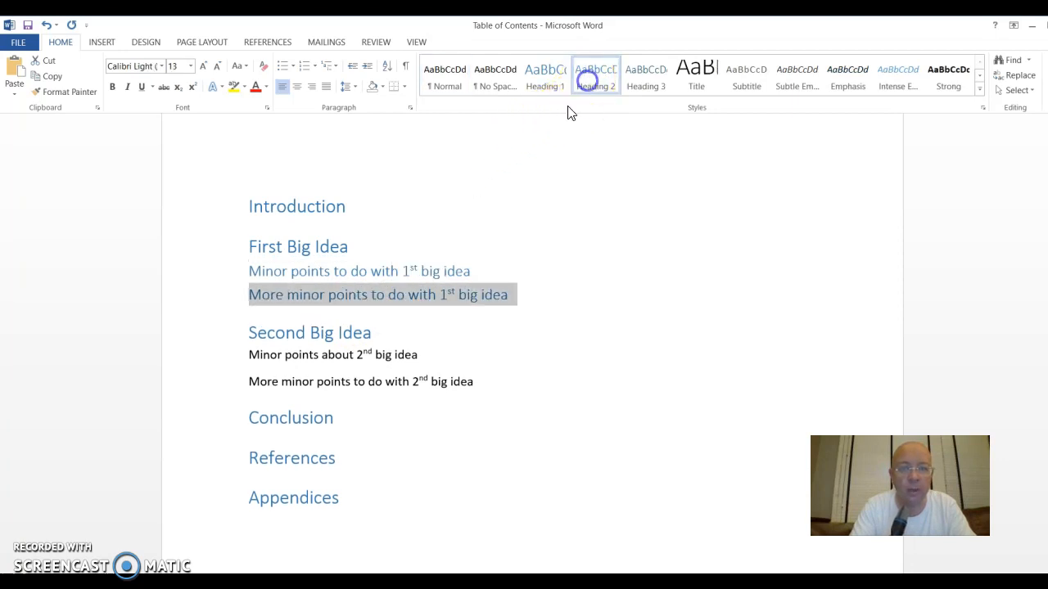
# Apply the Heading 2 style to the two minor-point lines under Second Big Idea.
pyautogui.tripleClick(393, 360)
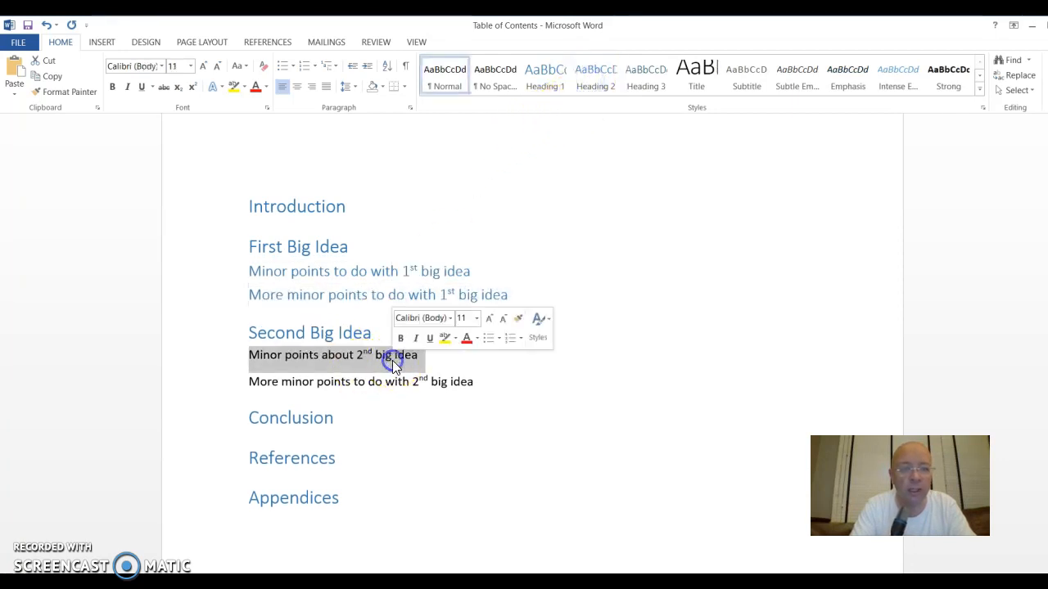
pyautogui.click(594, 81)
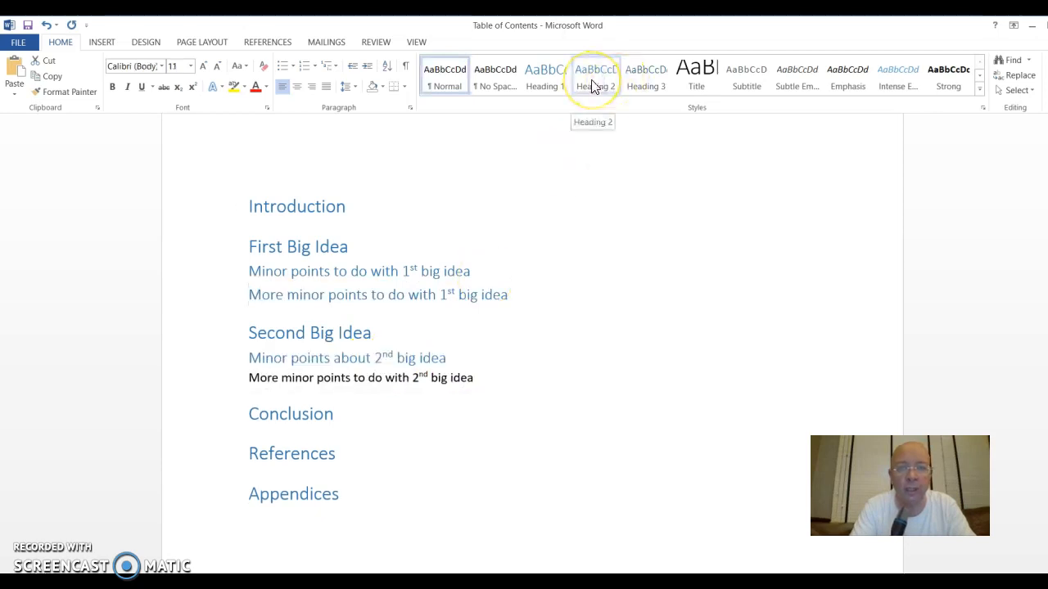
pyautogui.tripleClick(340, 380)
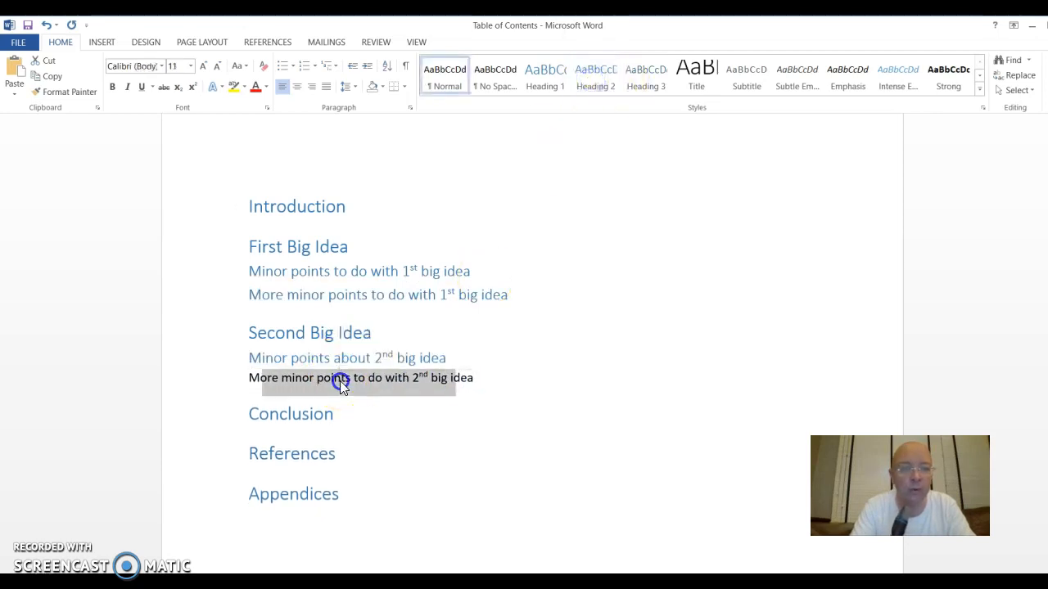
pyautogui.click(594, 88)
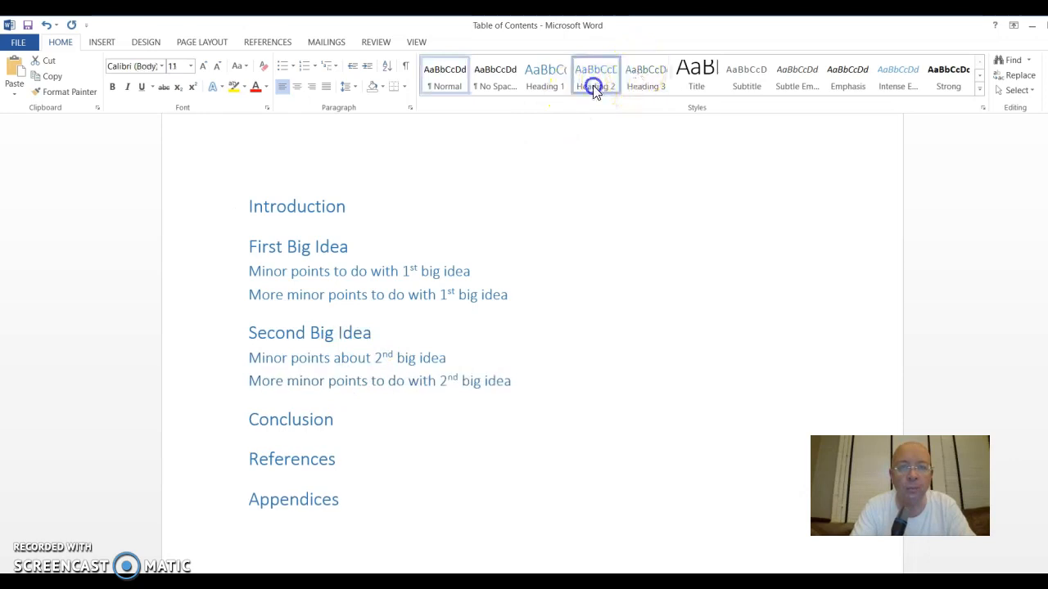
# Add the line "Extra minor detail" below "More minor points to do with 1st big idea" and give it the Heading 3 style.
pyautogui.click(518, 295)
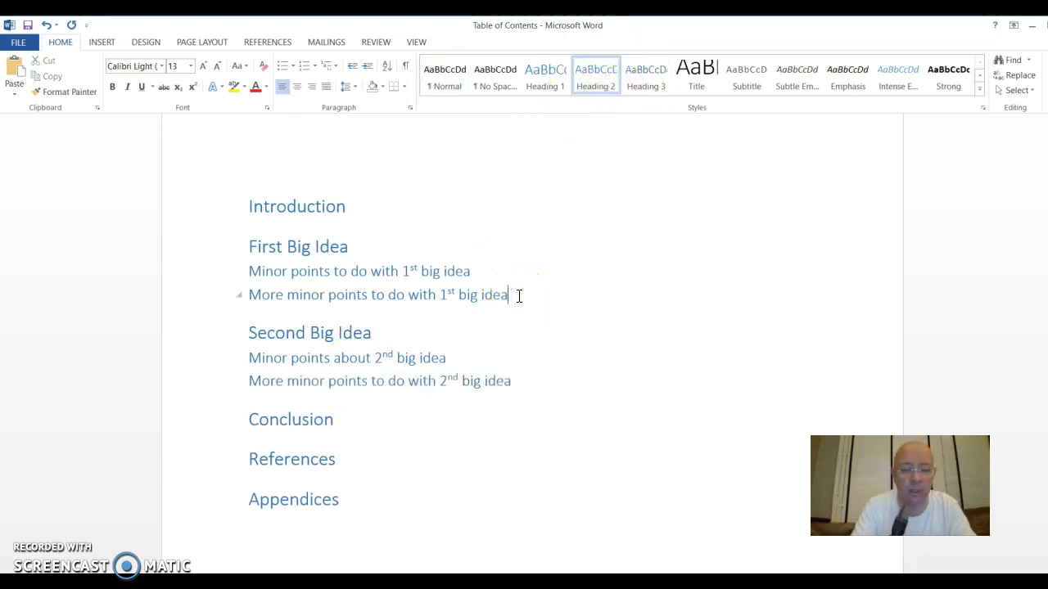
pyautogui.press('Return')
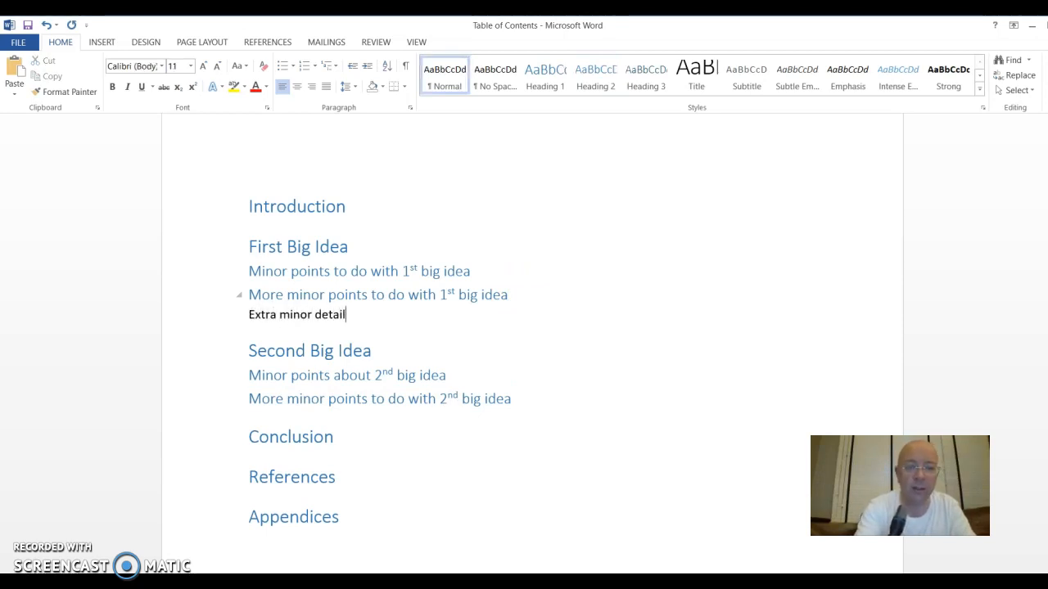
pyautogui.doubleClick(296, 316)
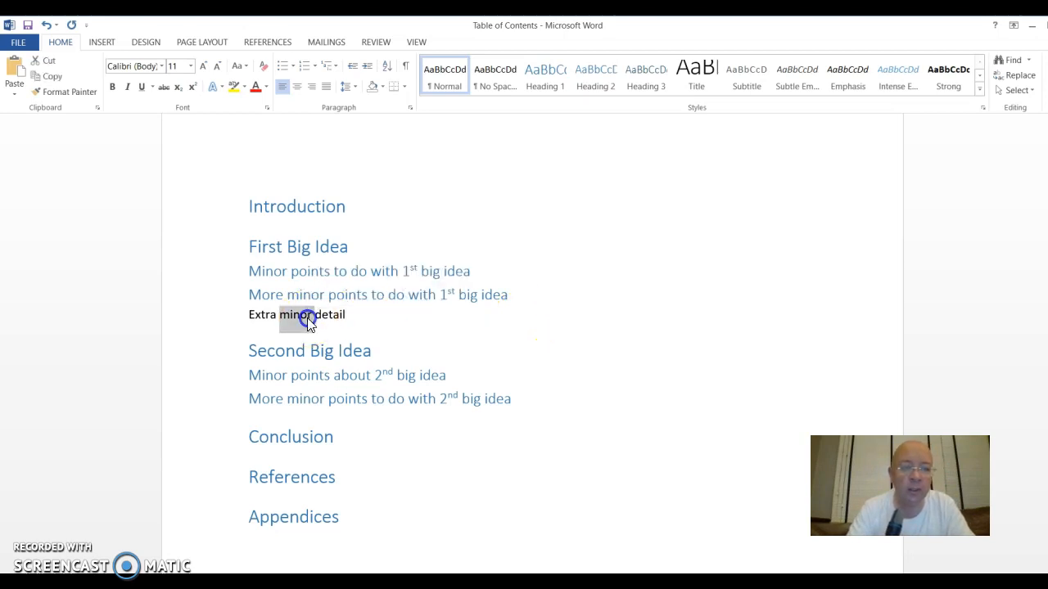
pyautogui.tripleClick(307, 318)
pyautogui.click(646, 85)
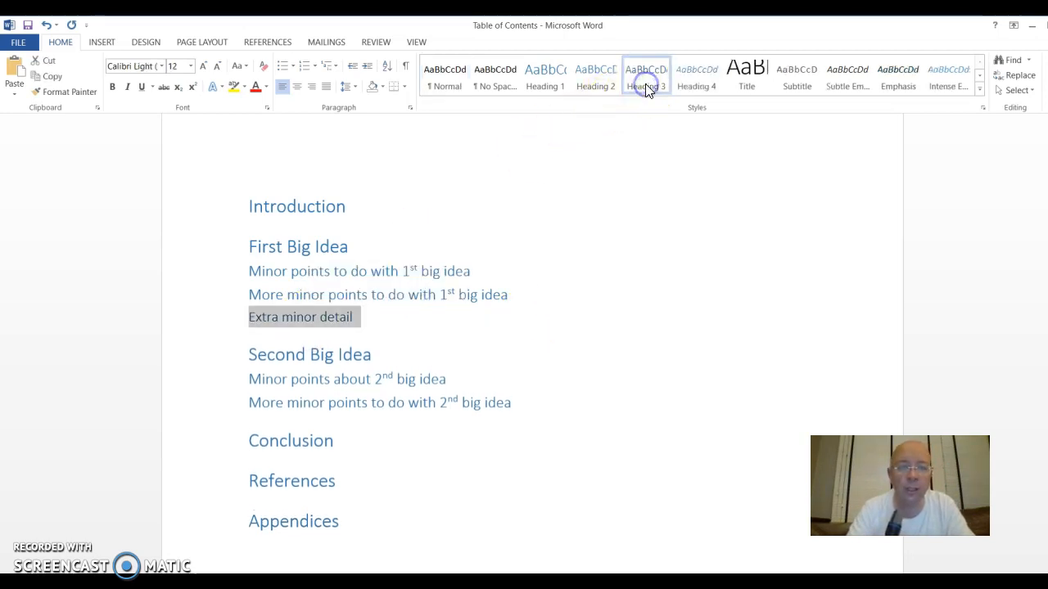
pyautogui.click(423, 224)
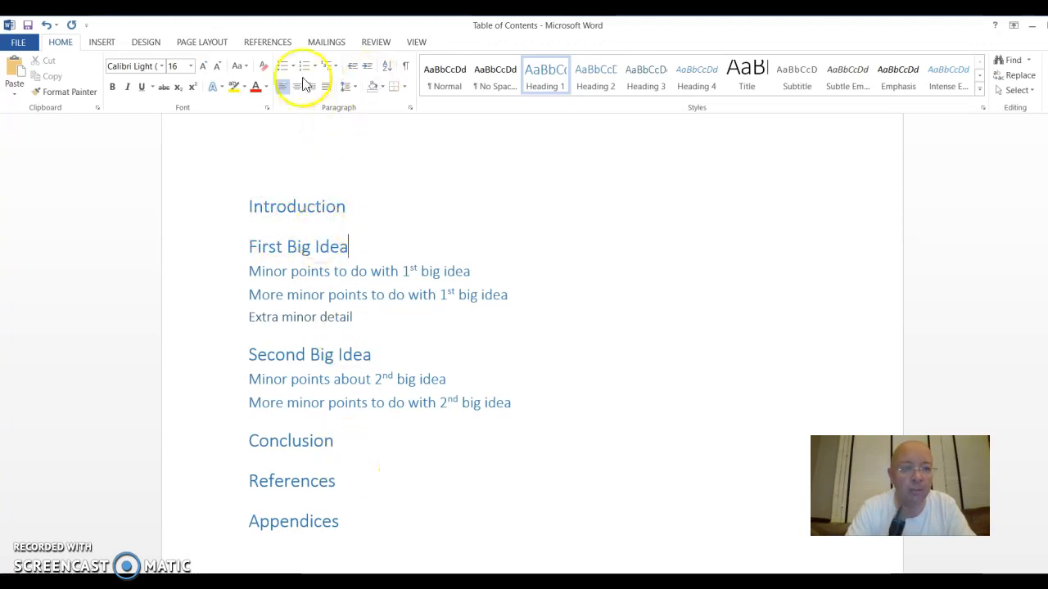
# Add an empty line above the Introduction heading and insert the Automatic Table 1 table of contents there.
pyautogui.click(268, 42)
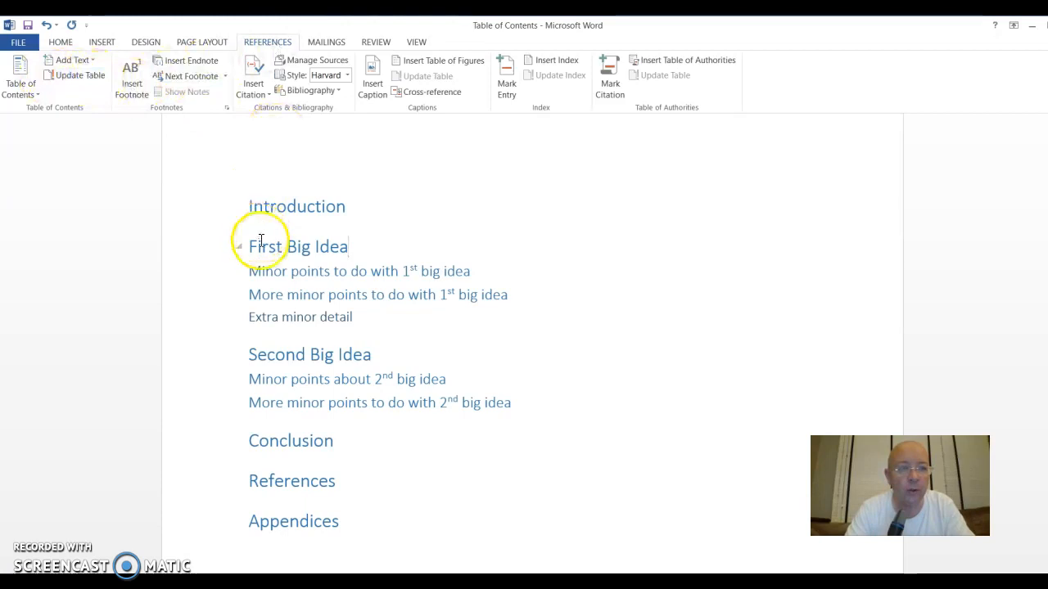
pyautogui.click(261, 186)
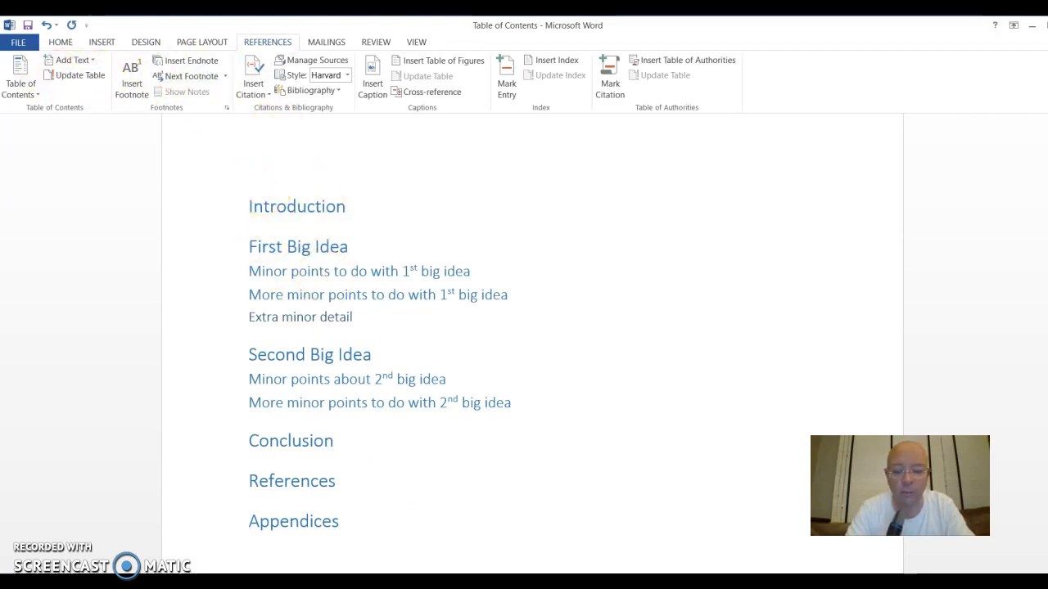
pyautogui.press('Return')
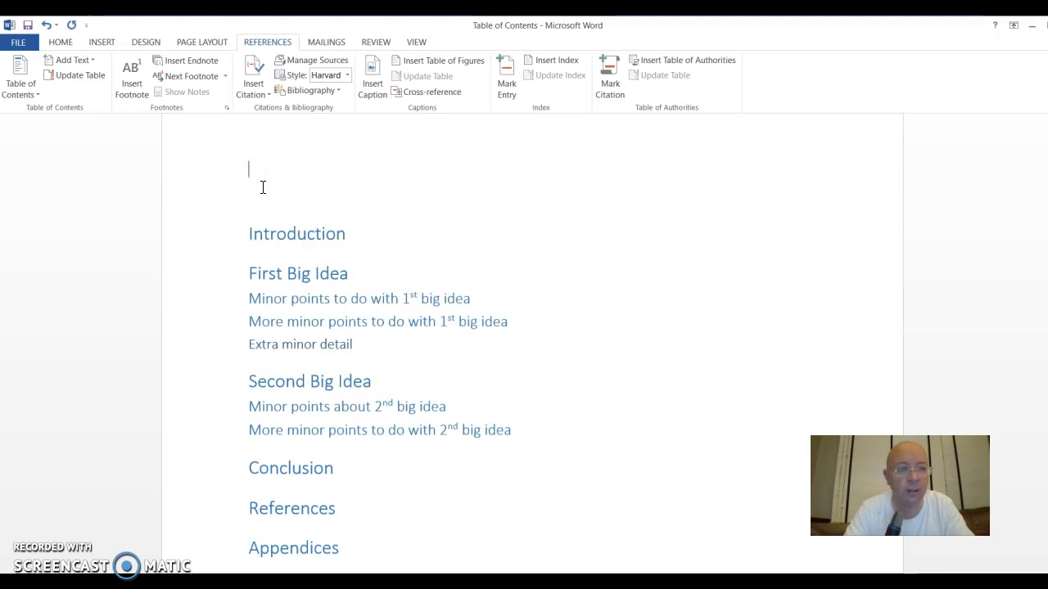
pyautogui.click(23, 85)
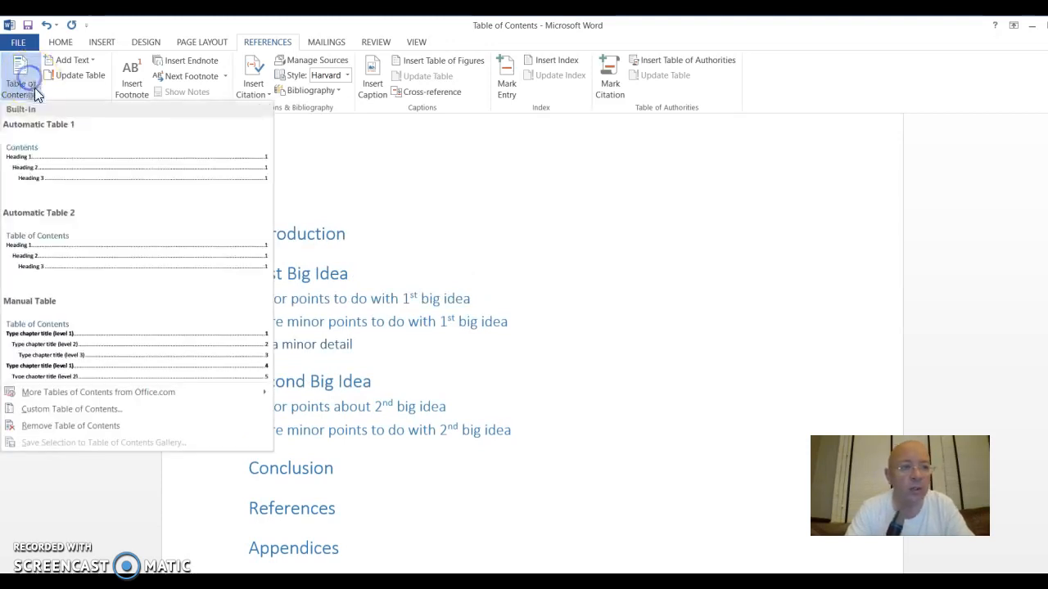
pyautogui.click(69, 158)
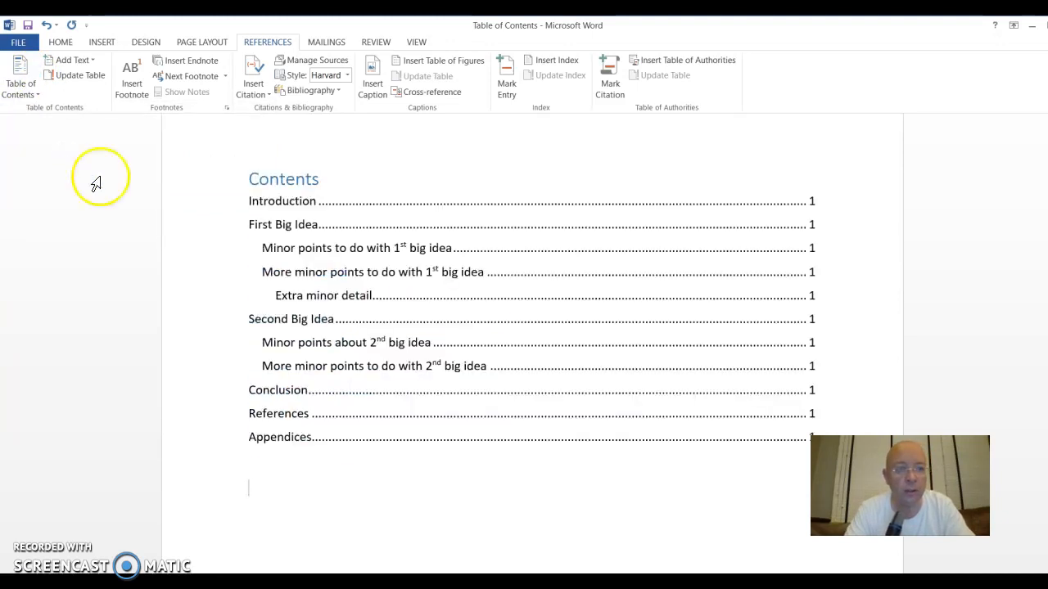
pyautogui.click(338, 262)
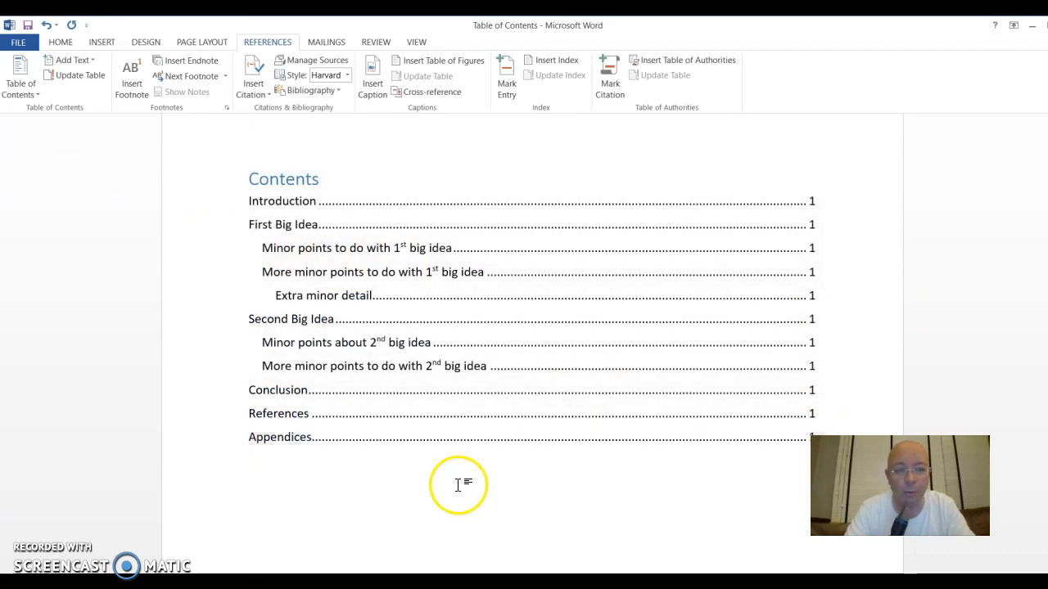
# Insert enough empty lines below "Extra minor detail" to push the Second Big Idea section onto the following page.
pyautogui.moveTo(1028, 391); pyautogui.dragTo(1030, 418)
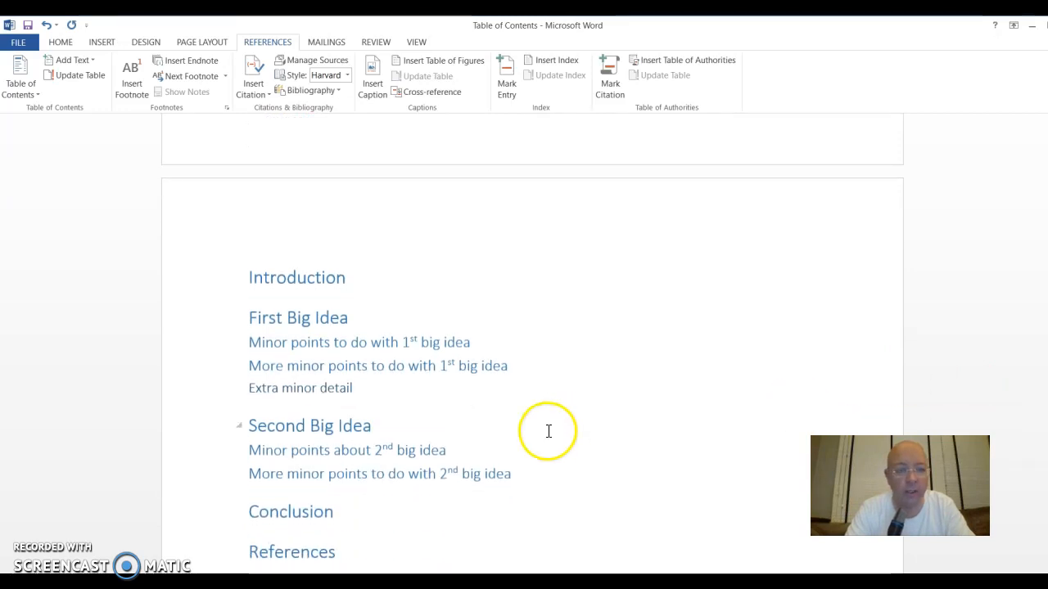
pyautogui.click(374, 398)
pyautogui.press('Return')
pyautogui.press('Return')
pyautogui.press('Return')
pyautogui.press('Return')
pyautogui.press('Return')
pyautogui.press('Return')
pyautogui.press('Return')
pyautogui.press('Return')
pyautogui.press('Return')
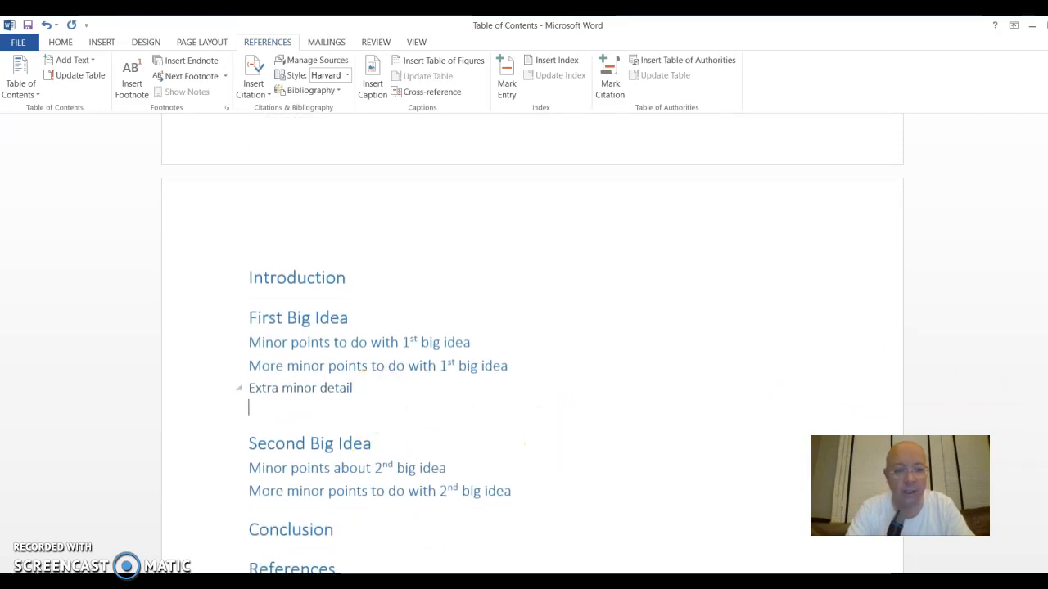
pyautogui.press('Return')
pyautogui.press('Return')
pyautogui.press('Return')
pyautogui.press('Return')
pyautogui.press('Return')
pyautogui.press('Return')
pyautogui.press('Return')
pyautogui.press('Return')
pyautogui.press('Return')
pyautogui.press('Return')
pyautogui.press('Return')
pyautogui.press('Return')
pyautogui.press('Return')
pyautogui.press('Return')
pyautogui.press('Return')
pyautogui.press('Return')
pyautogui.press('Return')
pyautogui.press('Return')
pyautogui.press('Return')
pyautogui.press('Return')
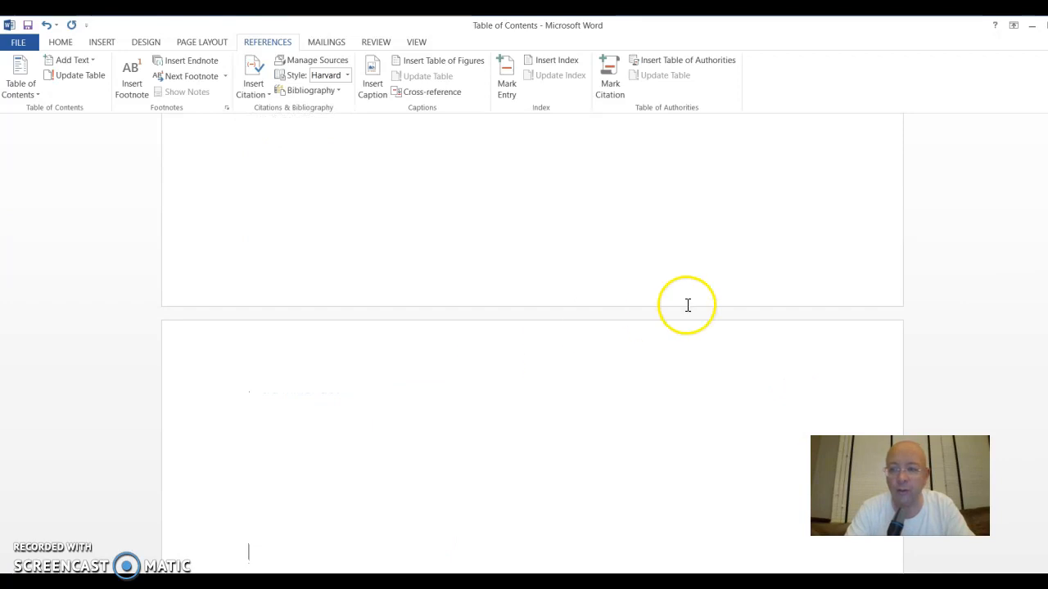
# Update the table of contents above the Introduction, refreshing the page numbers only.
pyautogui.moveTo(1047, 409)
pyautogui.mouseDown()
pyautogui.moveTo(1046, 152)
pyautogui.moveTo(1047, 194)
pyautogui.mouseUp()
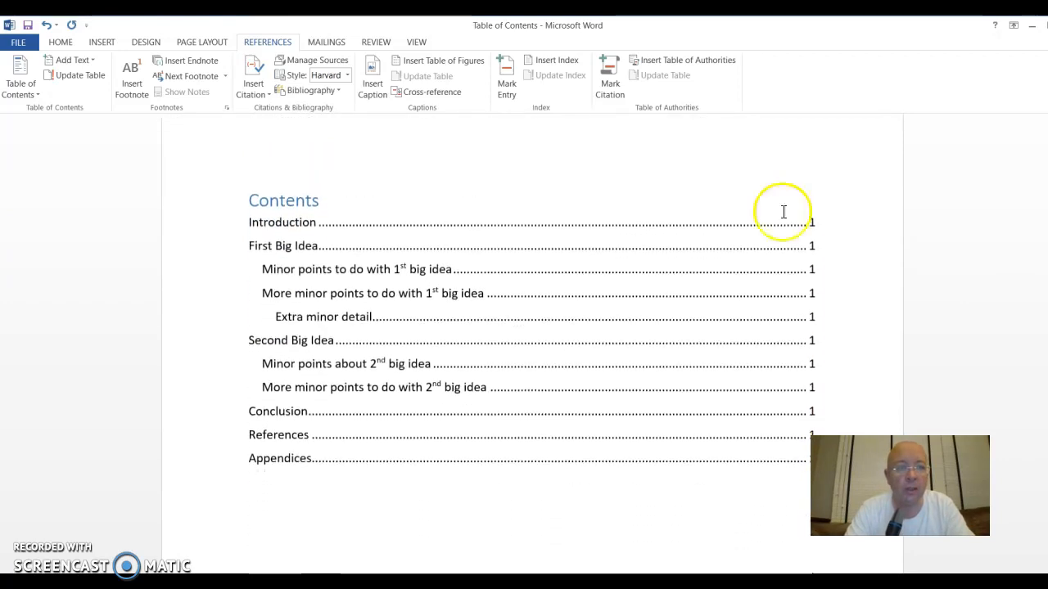
pyautogui.click(334, 207)
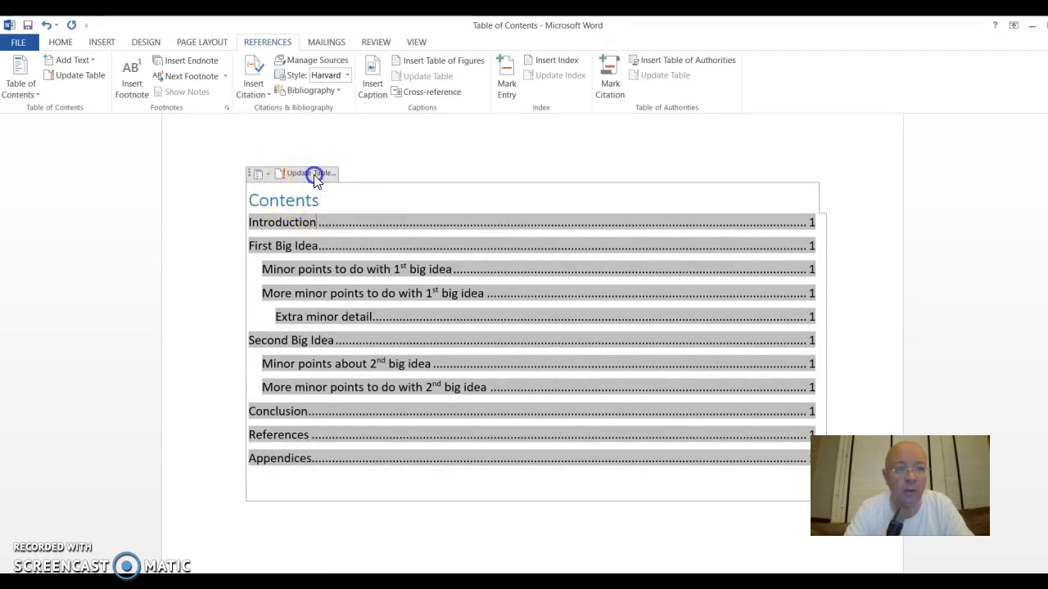
pyautogui.click(316, 176)
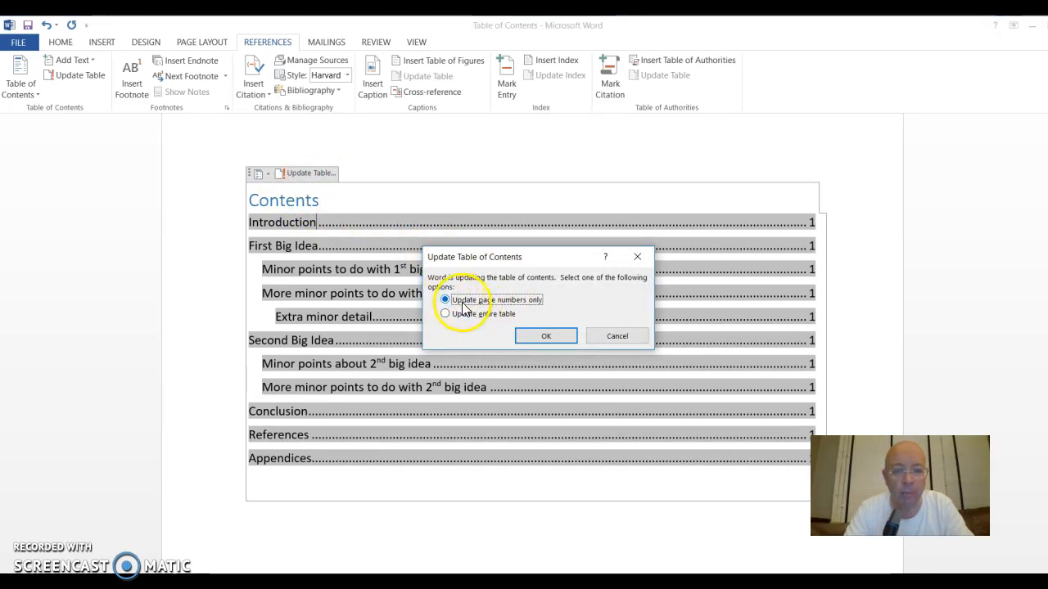
pyautogui.click(550, 334)
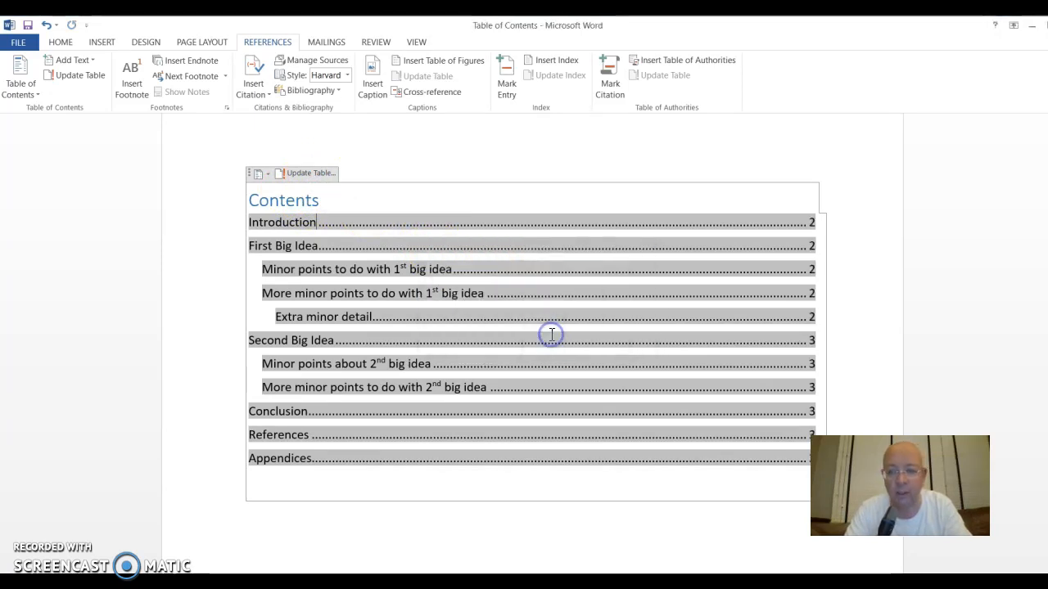
pyautogui.click(447, 172)
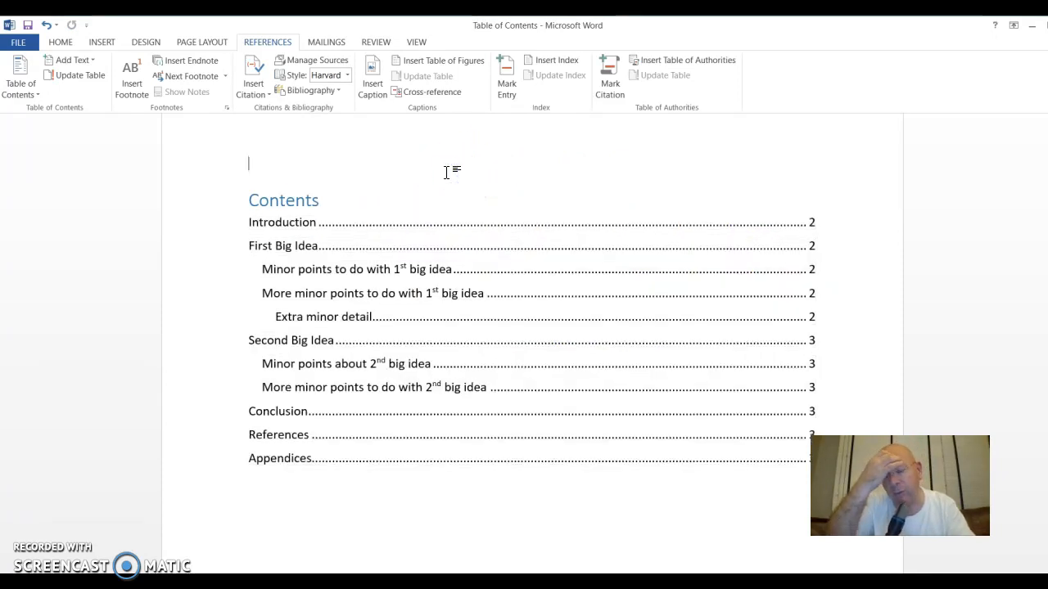